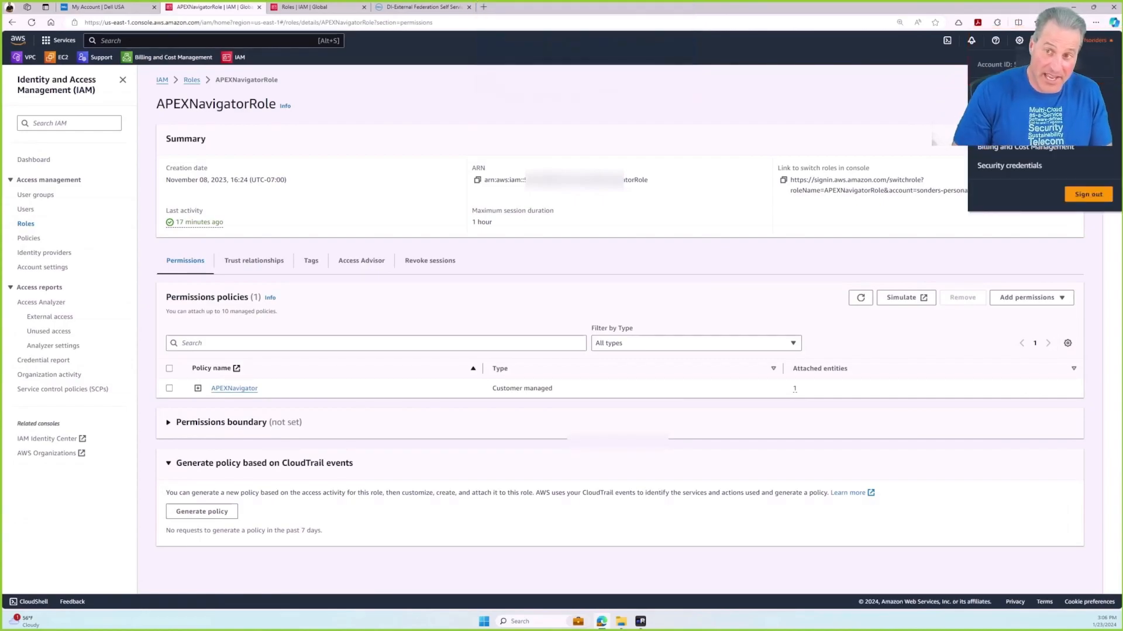
# Switch to the Dell cloud access page, start adding an account, and submit the AWS account ID
pyautogui.click(97, 7)
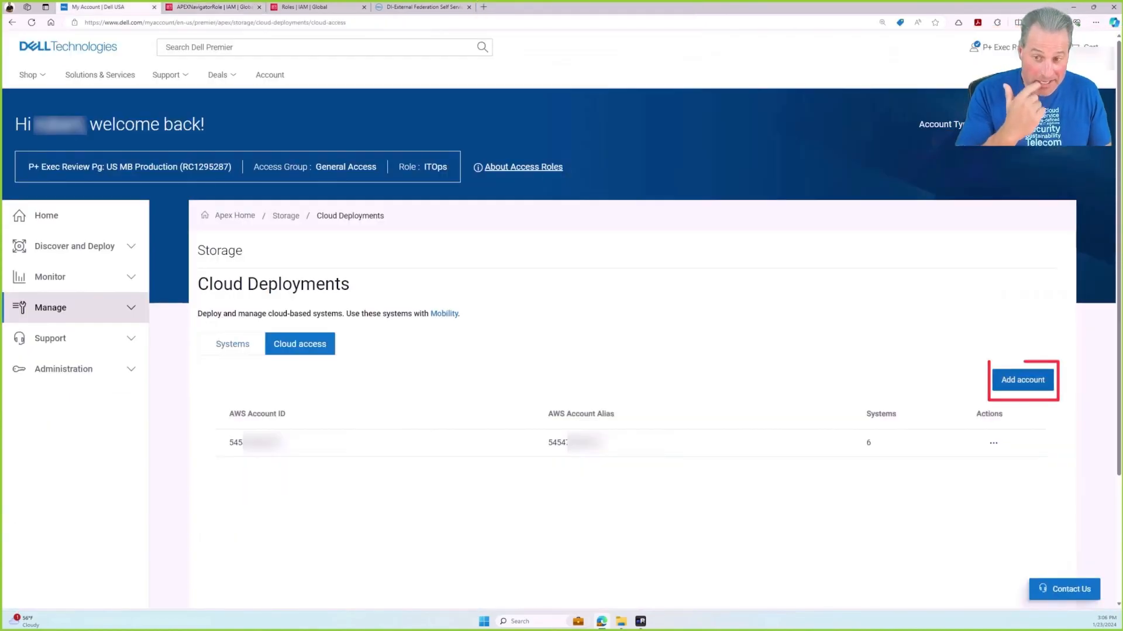
pyautogui.hotkey('ctrl', 'v')
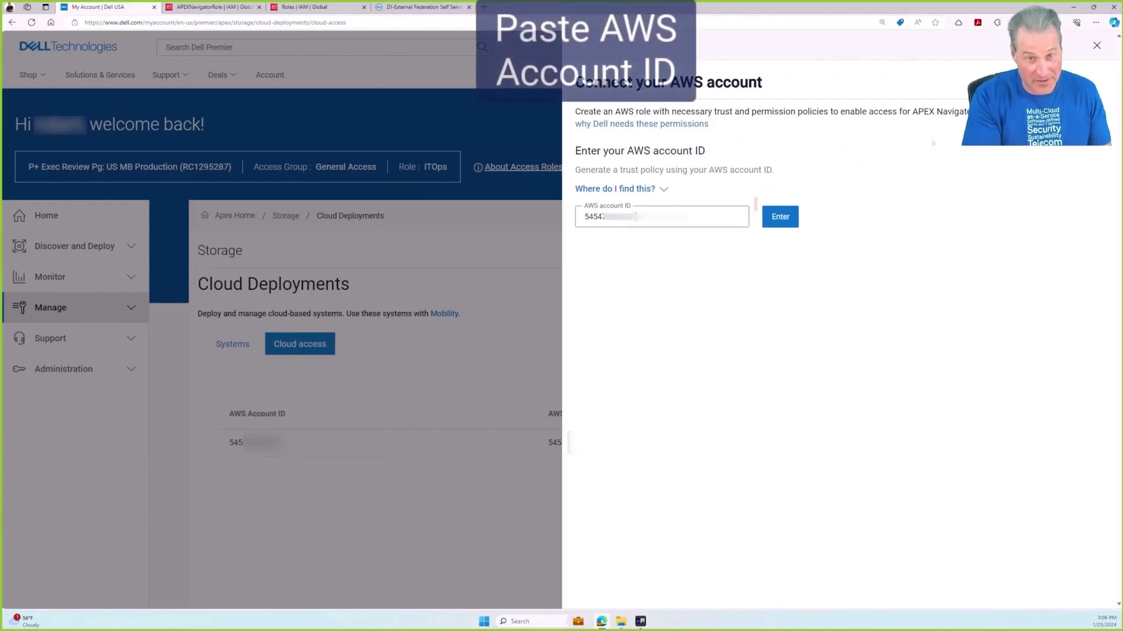
pyautogui.click(780, 217)
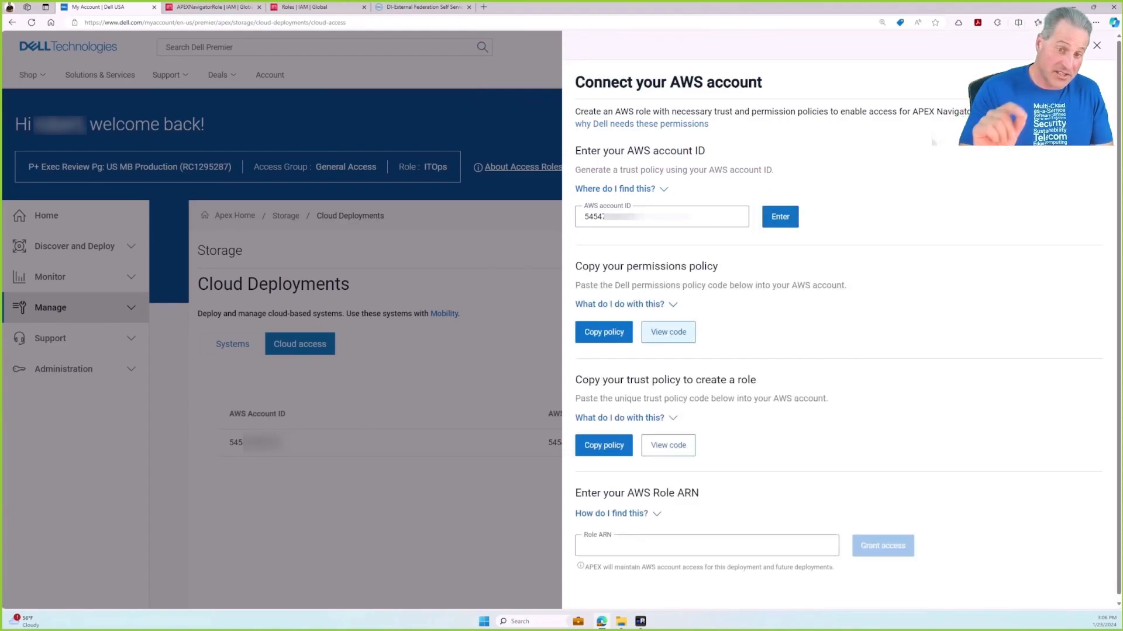
# Copy the permissions policy and review its setup instructions and policy code
pyautogui.click(604, 332)
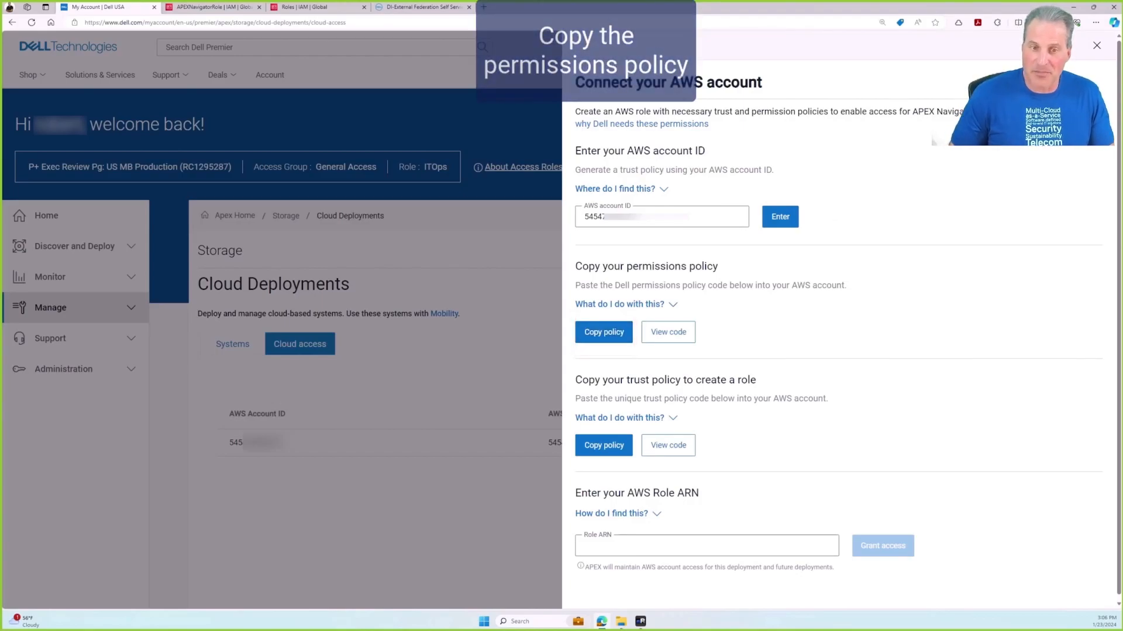
pyautogui.click(625, 305)
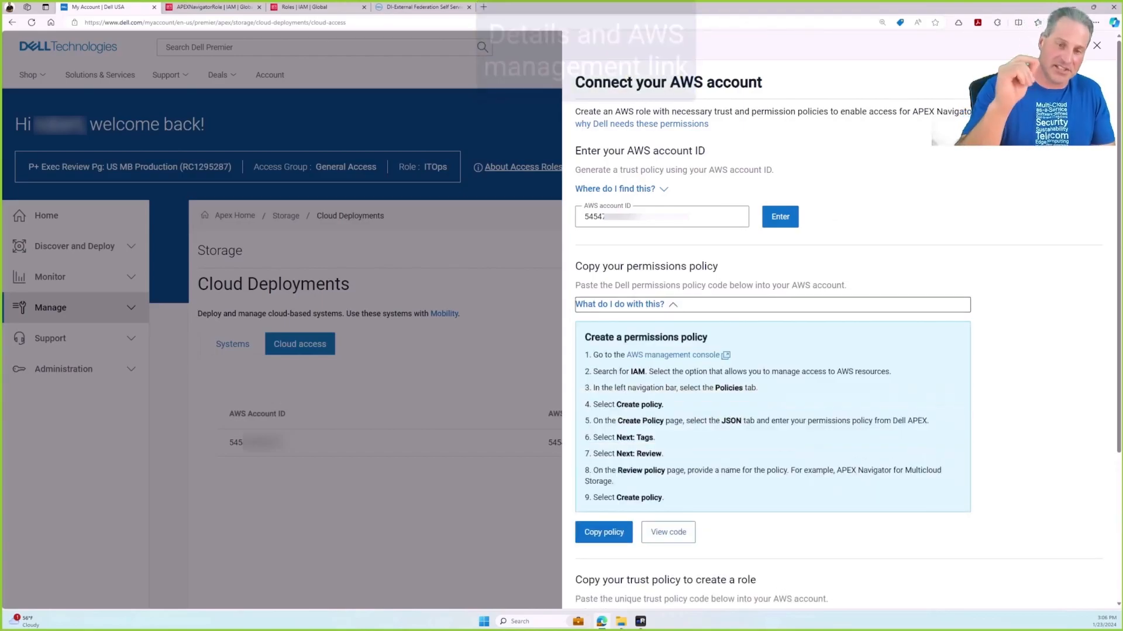
pyautogui.click(644, 304)
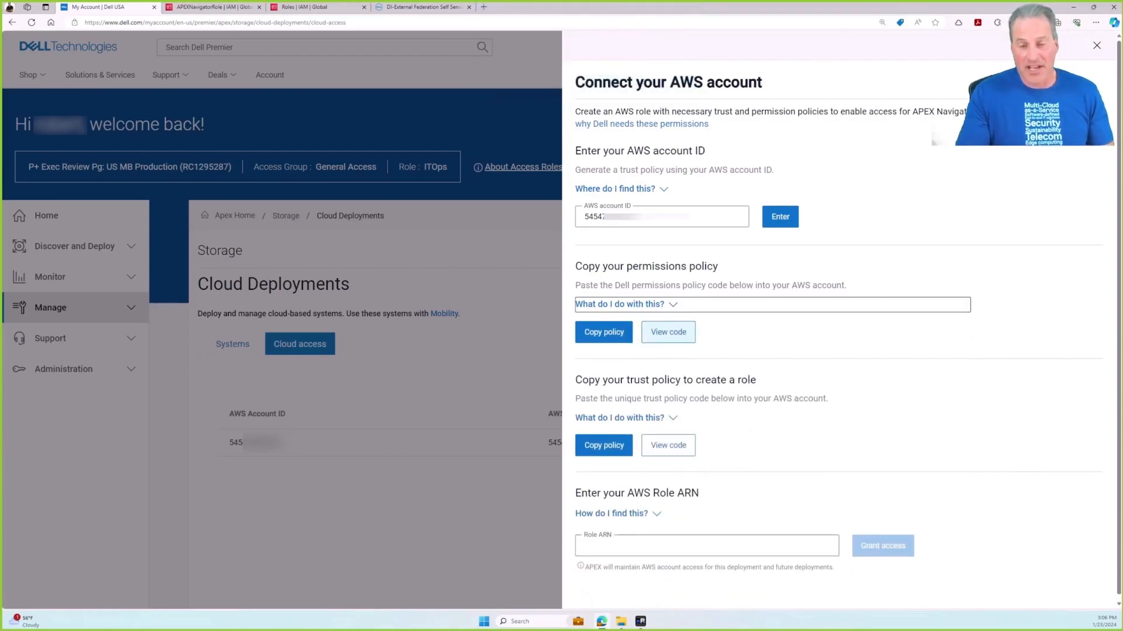
pyautogui.click(668, 332)
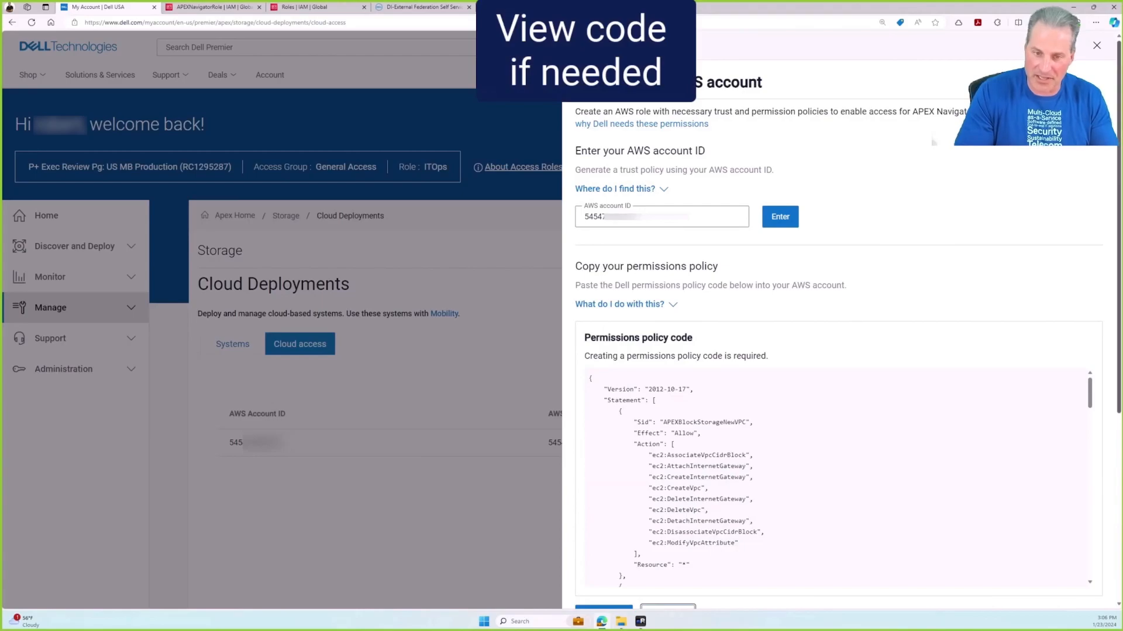
pyautogui.scroll(-10, 836, 476)
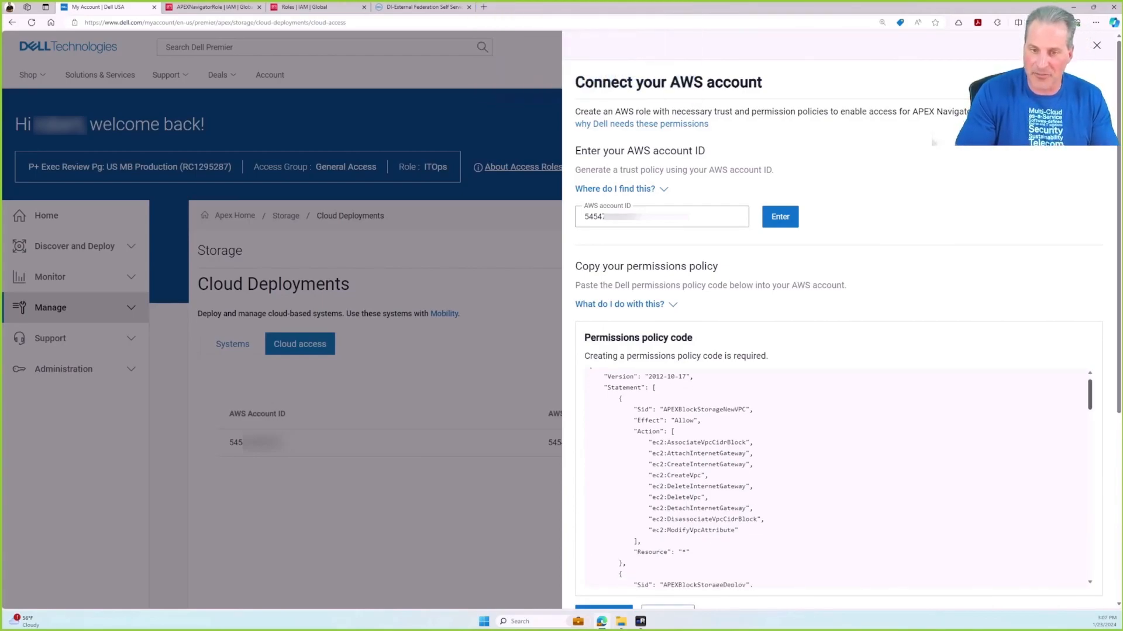
pyautogui.scroll(-6, 836, 477)
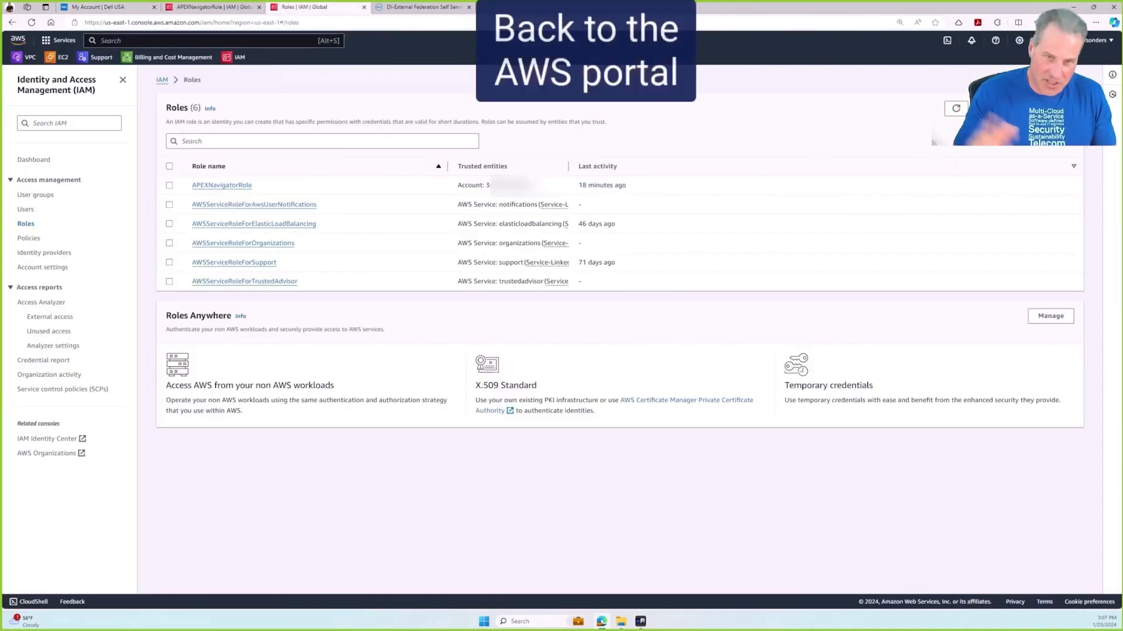
# In the AWS IAM console, search the policies for "apex", open APEXNavigator, and read through its JSON permissions to the end
pyautogui.click(29, 238)
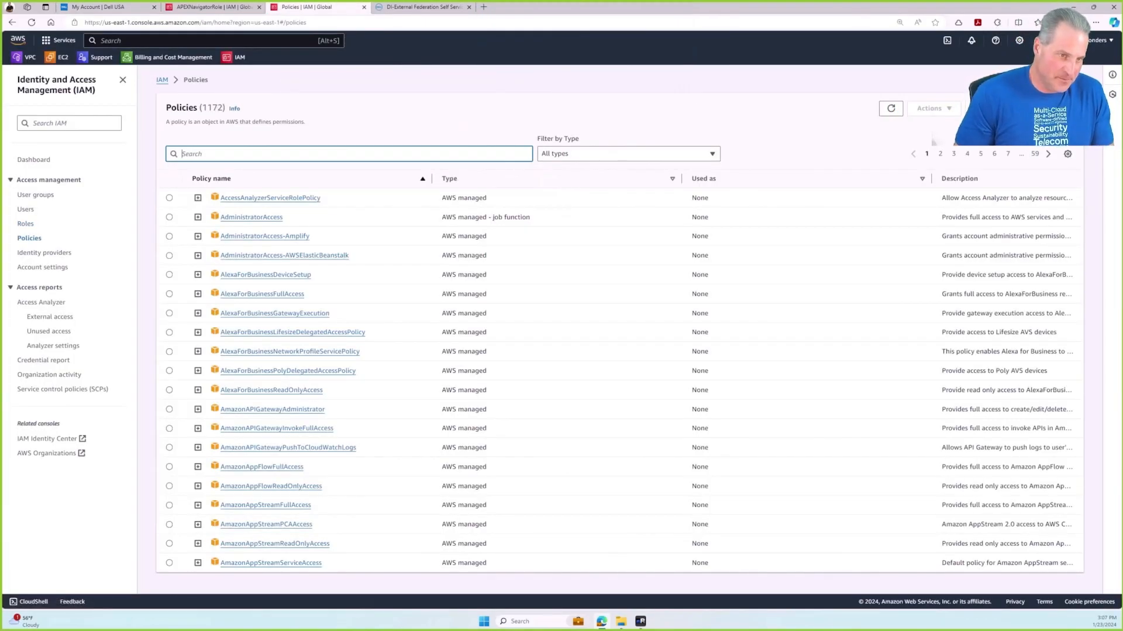
pyautogui.write('apex')
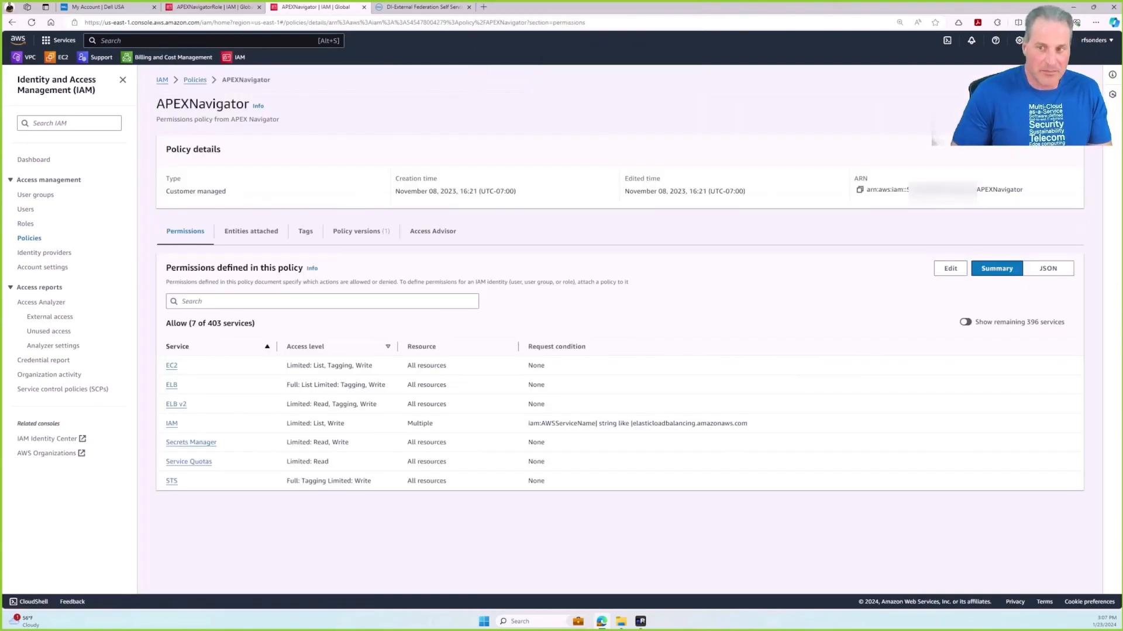
pyautogui.click(1048, 268)
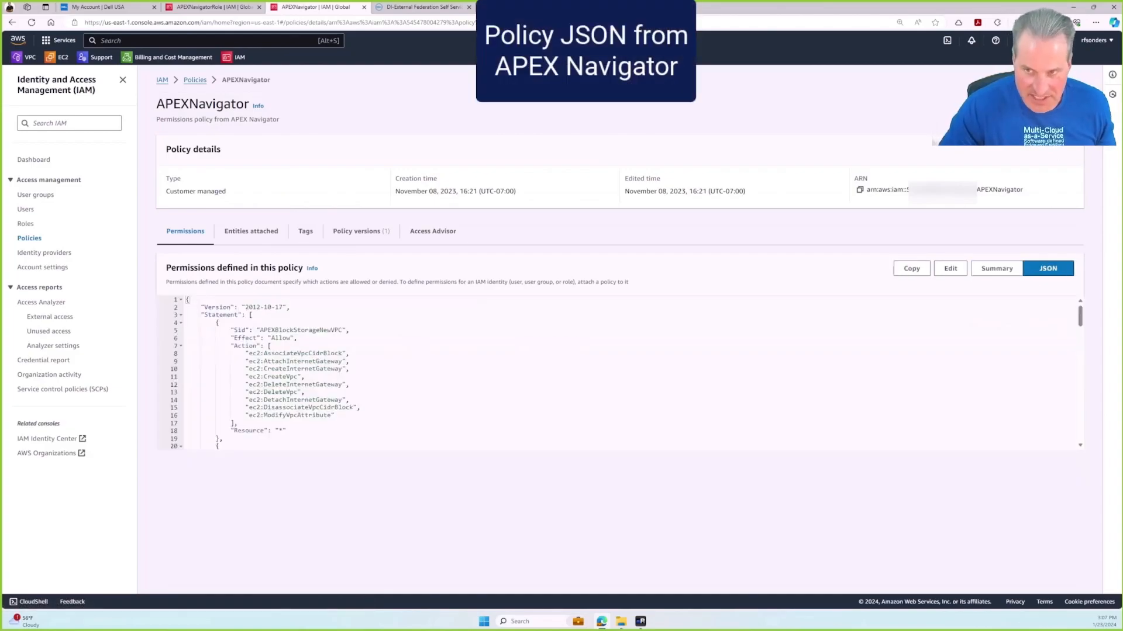
pyautogui.moveTo(190, 300); pyautogui.dragTo(254, 315)
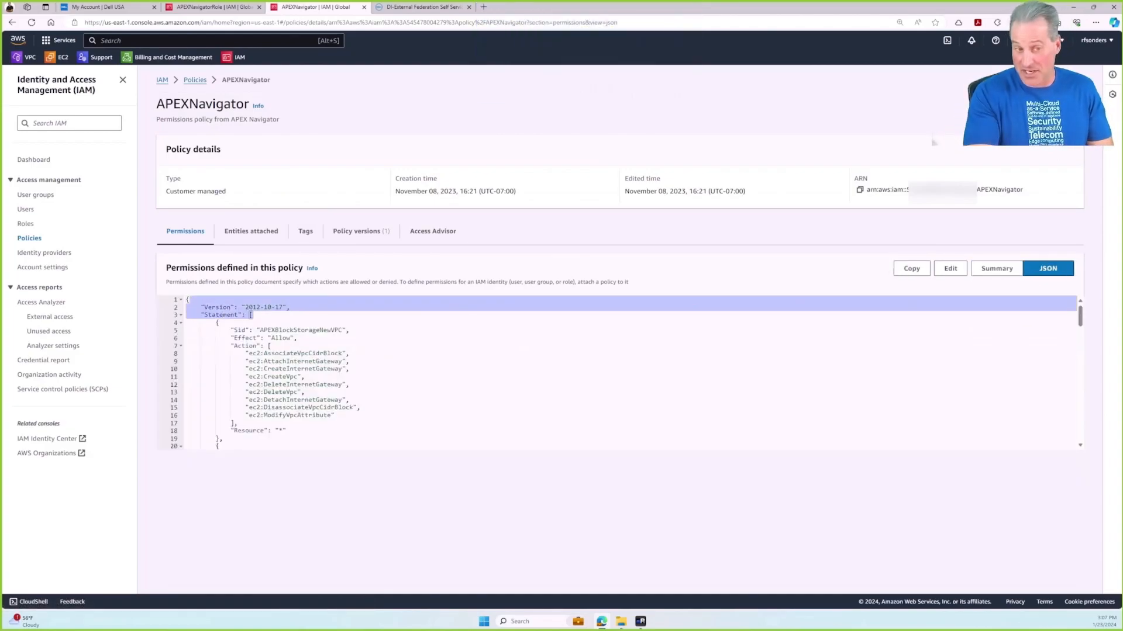
pyautogui.scroll(-5, 626, 372)
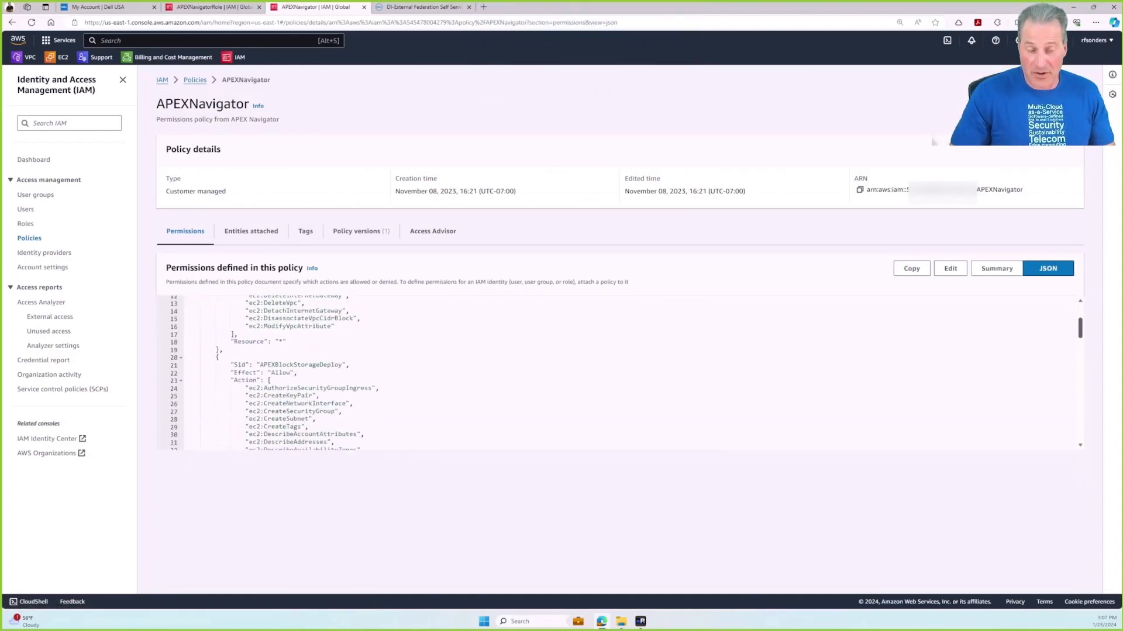
pyautogui.scroll(-5, 626, 373)
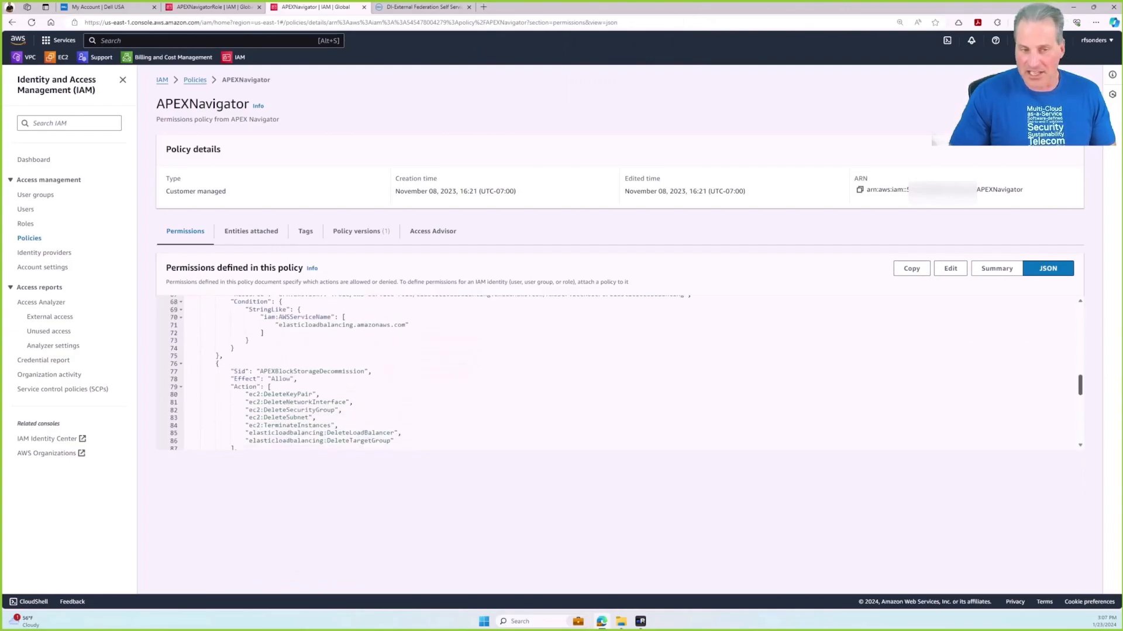
pyautogui.scroll(-3, 625, 372)
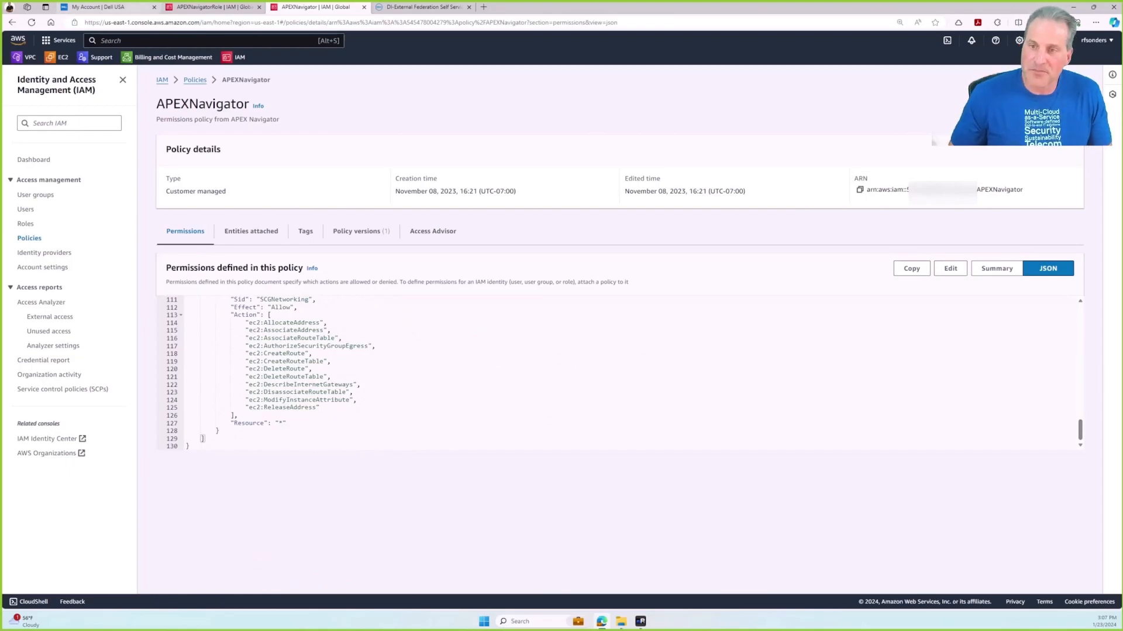
# Return to the Dell account connection form, read the role creation instructions, and copy the trust policy
pyautogui.click(98, 7)
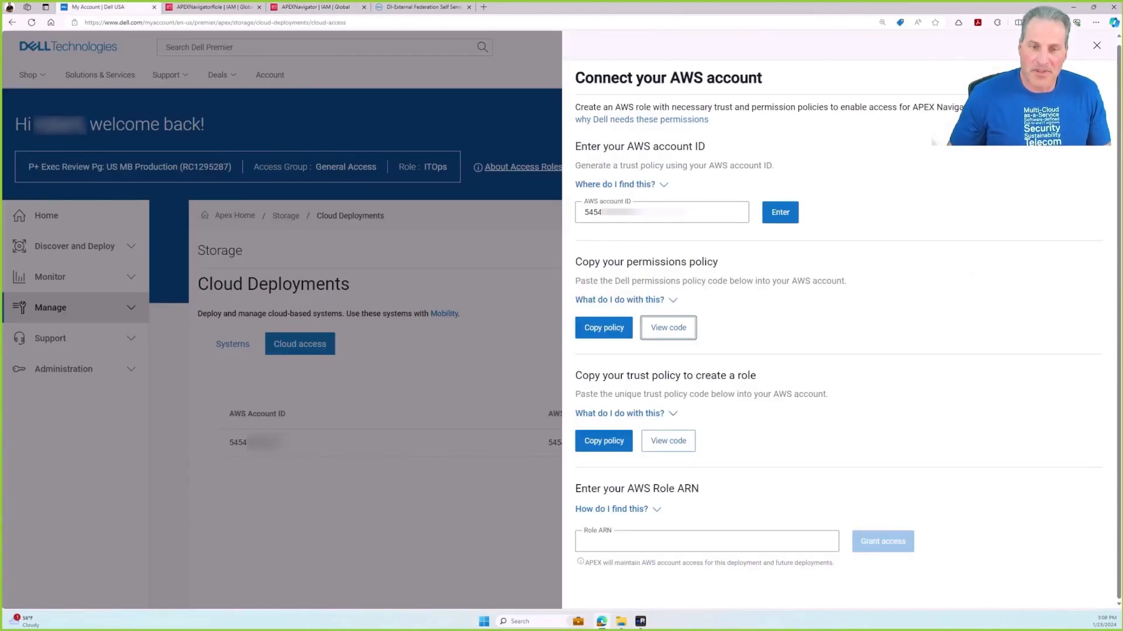
pyautogui.press('Tab')
pyautogui.press('Return')
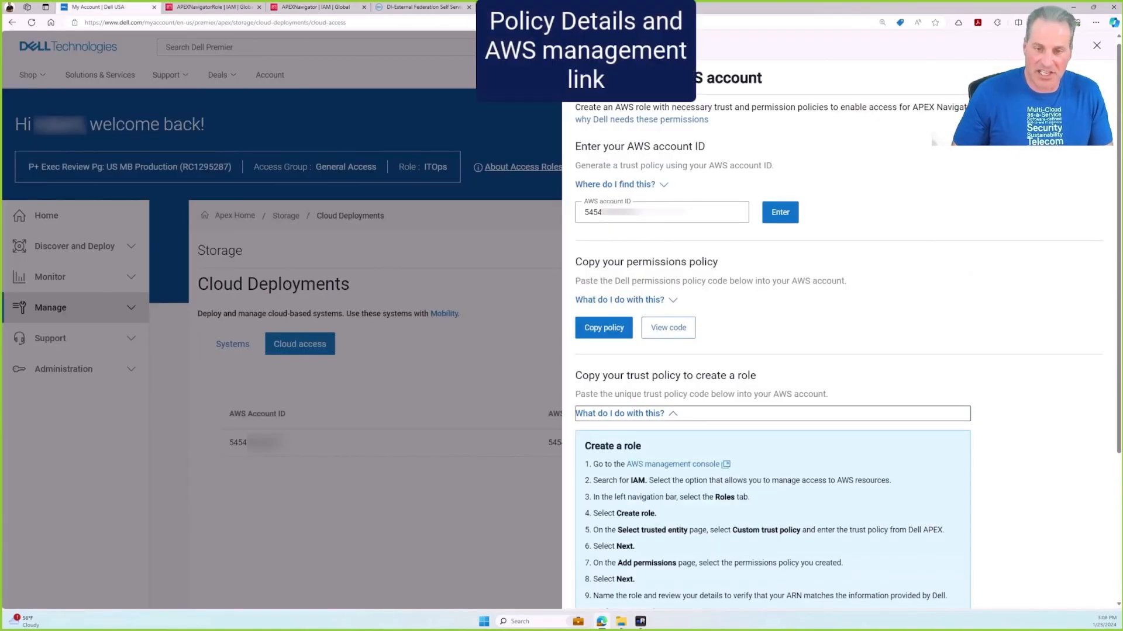
pyautogui.scroll(-2, 772, 374)
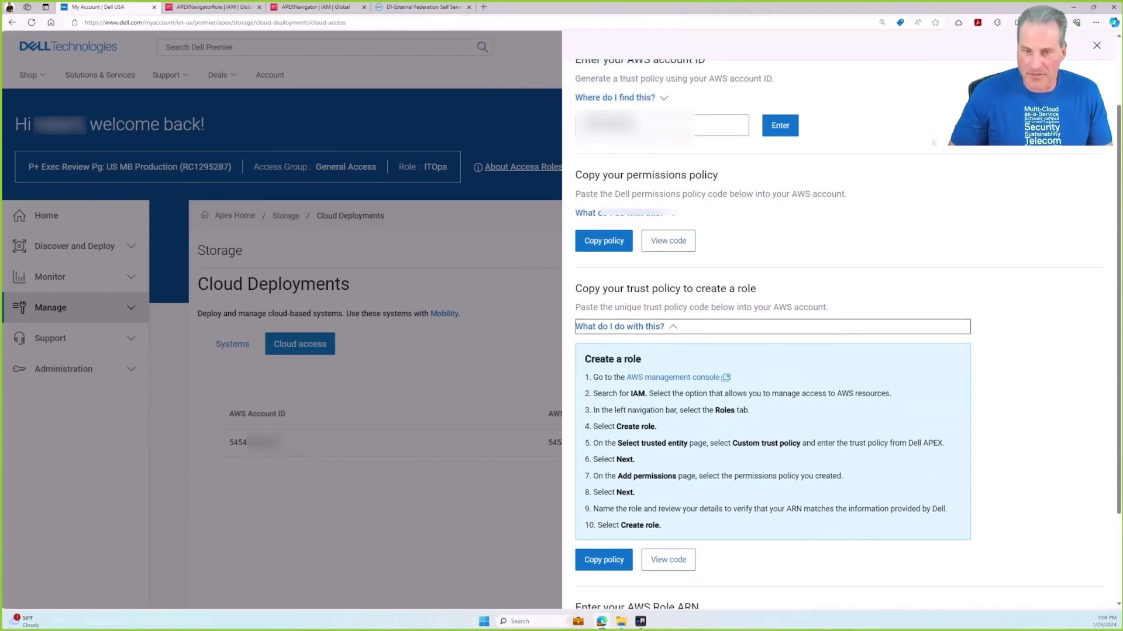
pyautogui.click(604, 560)
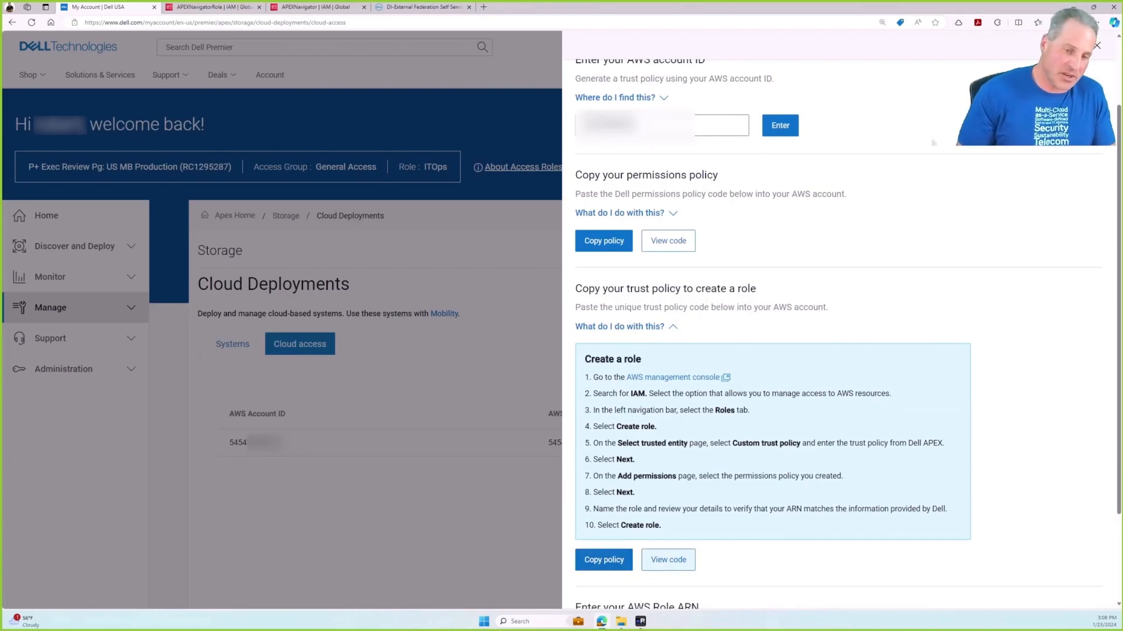
# Show the trust policy code and read it through to the end
pyautogui.click(668, 560)
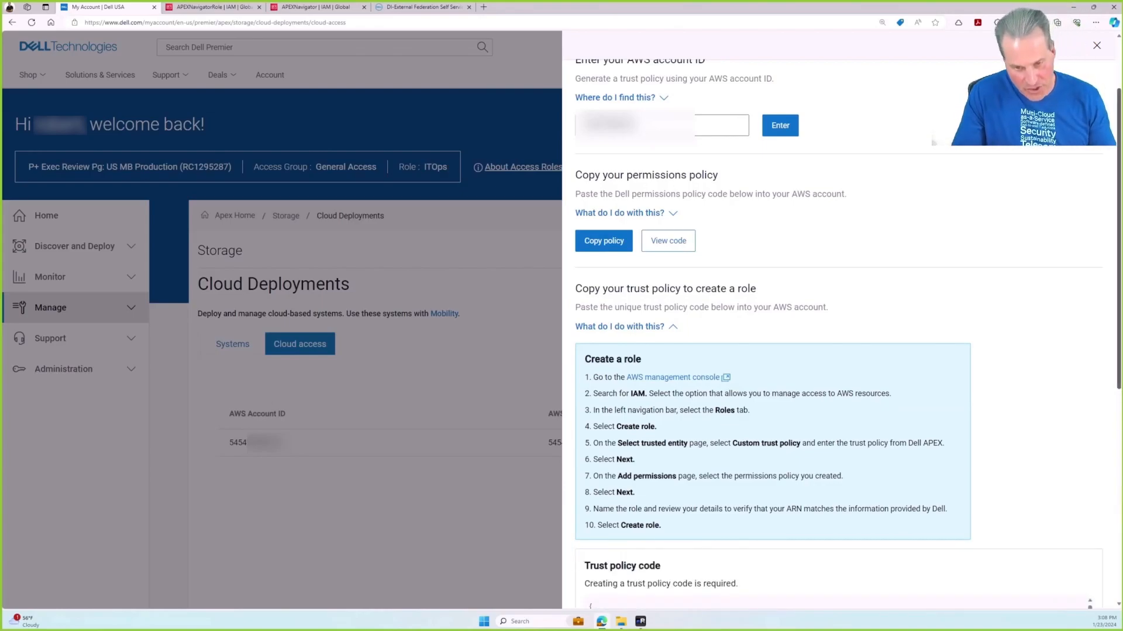
pyautogui.scroll(-4, 934, 143)
pyautogui.moveTo(1089, 403); pyautogui.dragTo(1089, 489)
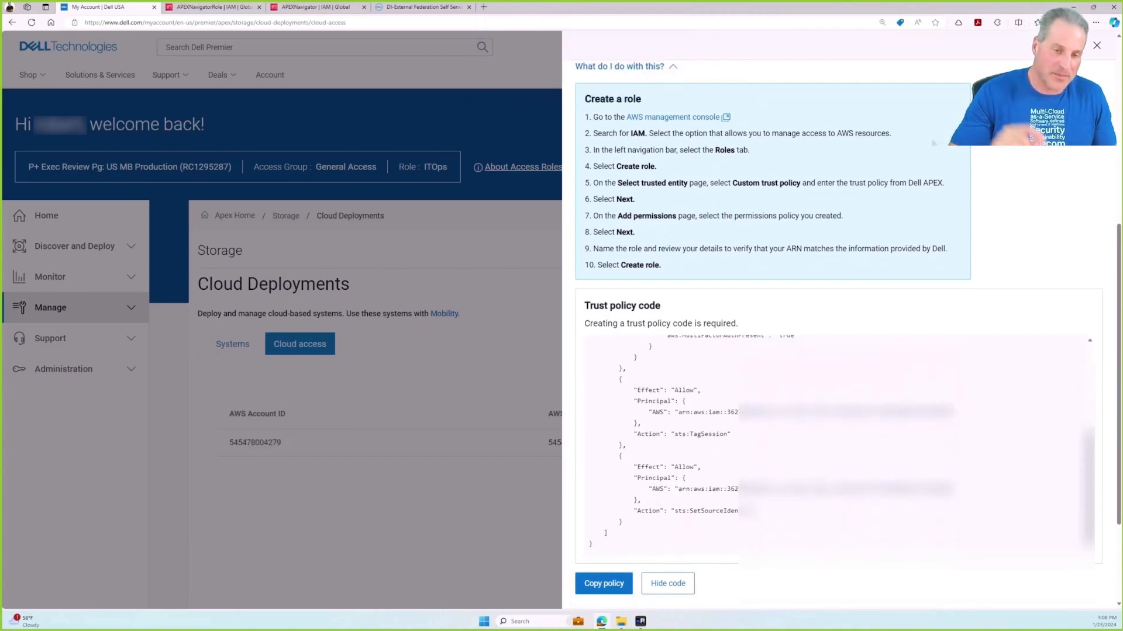
# In AWS IAM, start a new role with a custom trust policy, replacing the default JSON with the copied trust policy, and continue to permissions
pyautogui.click(214, 7)
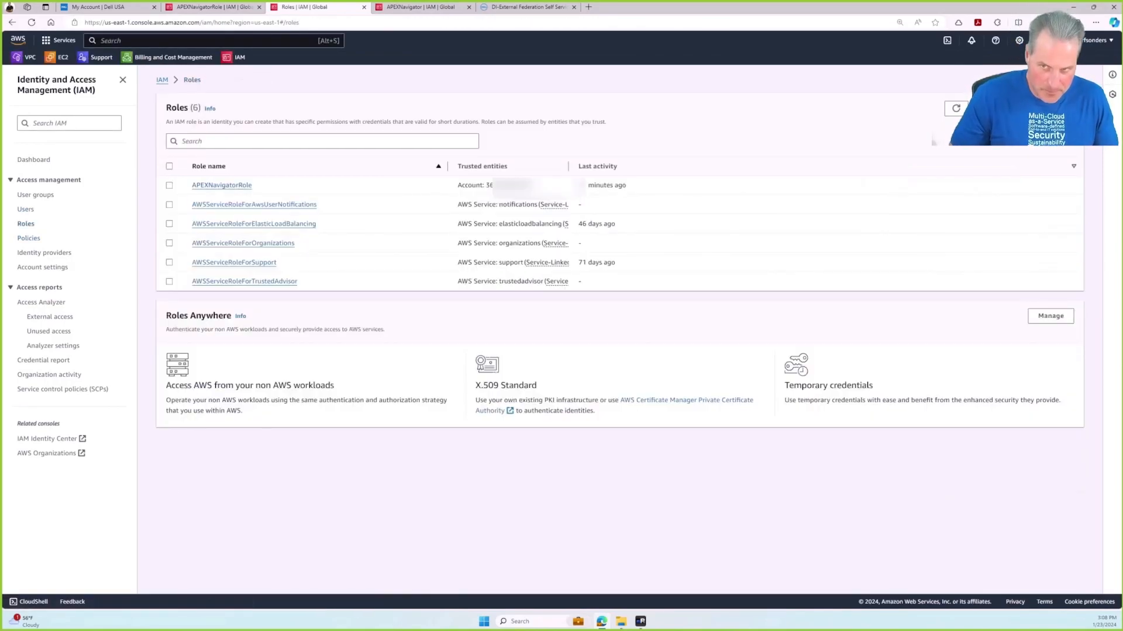
pyautogui.click(1046, 108)
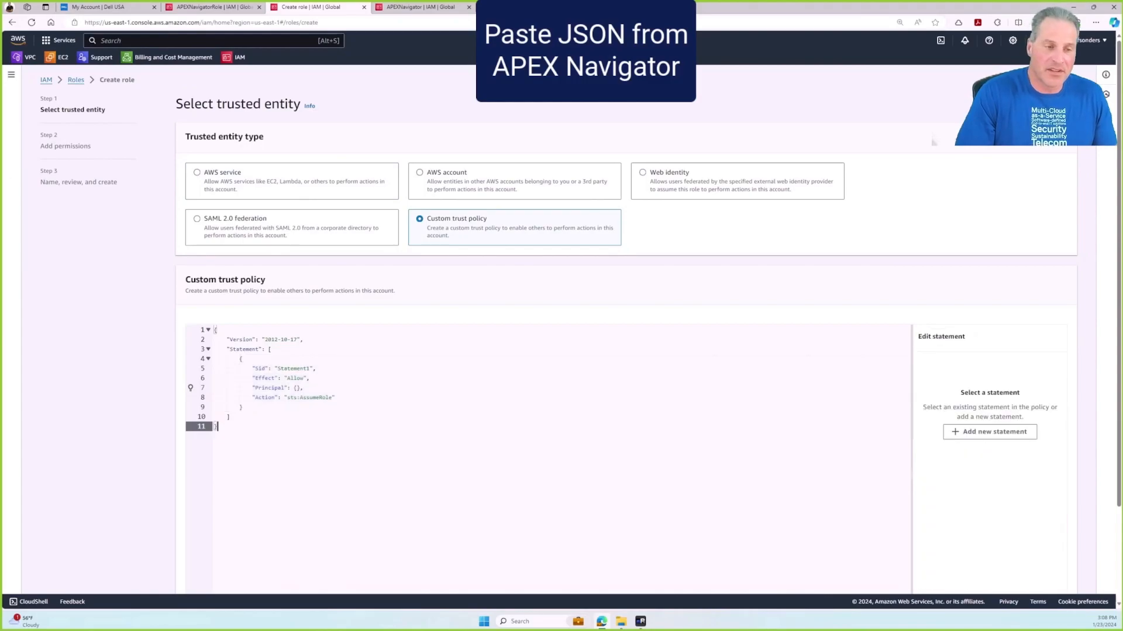
pyautogui.hotkey('ctrl', 'a')
pyautogui.hotkey('ctrl', 'v')
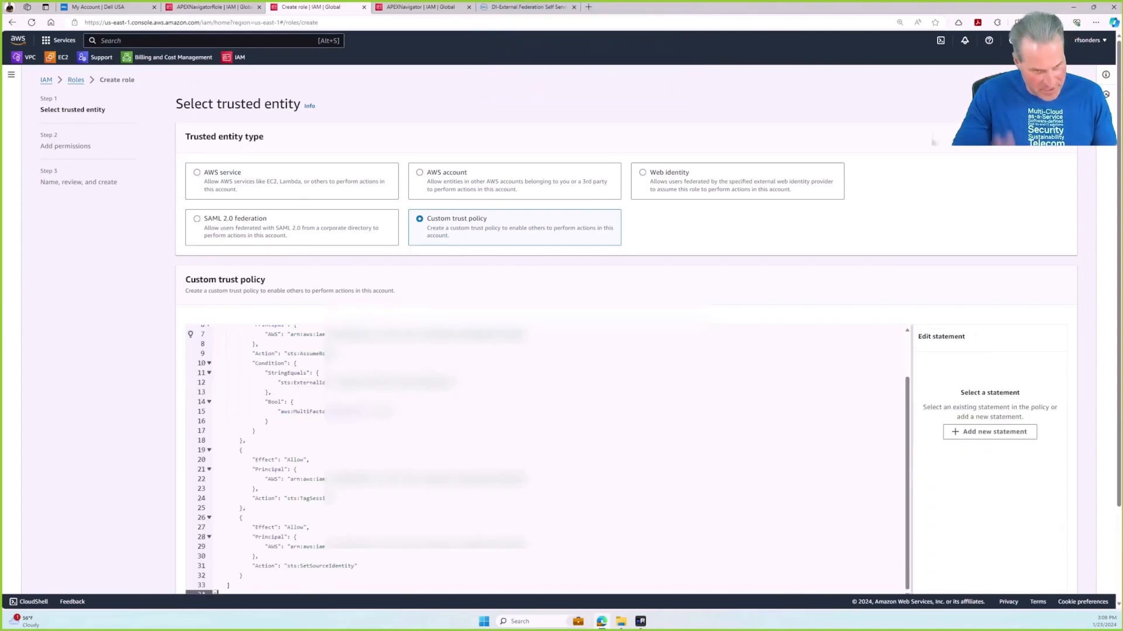
pyautogui.scroll(-2, 626, 350)
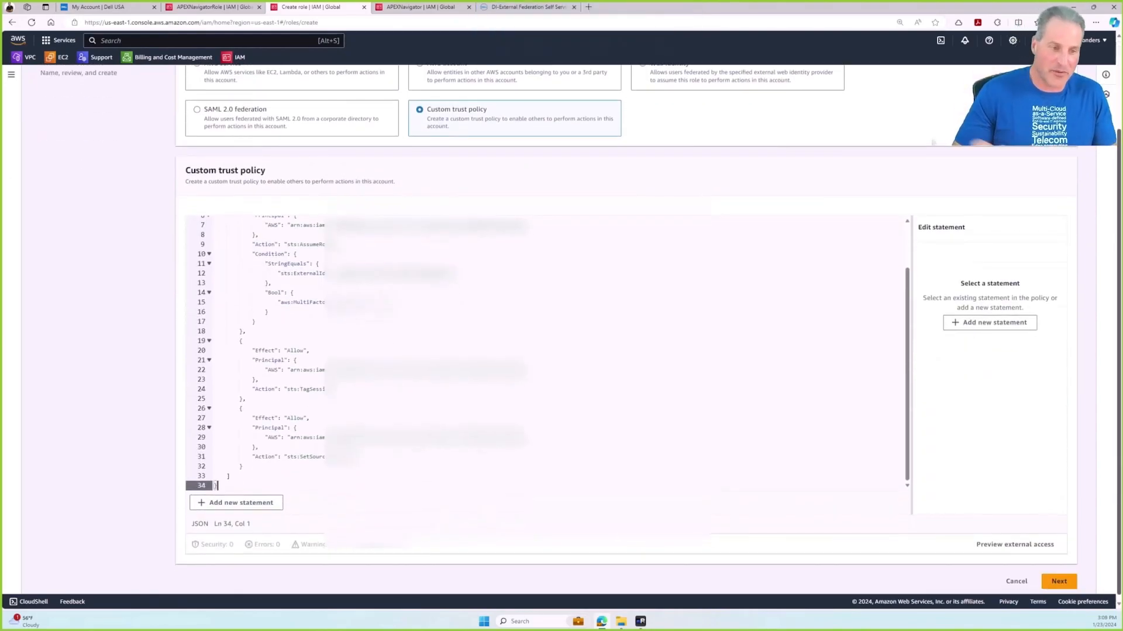
pyautogui.click(1058, 576)
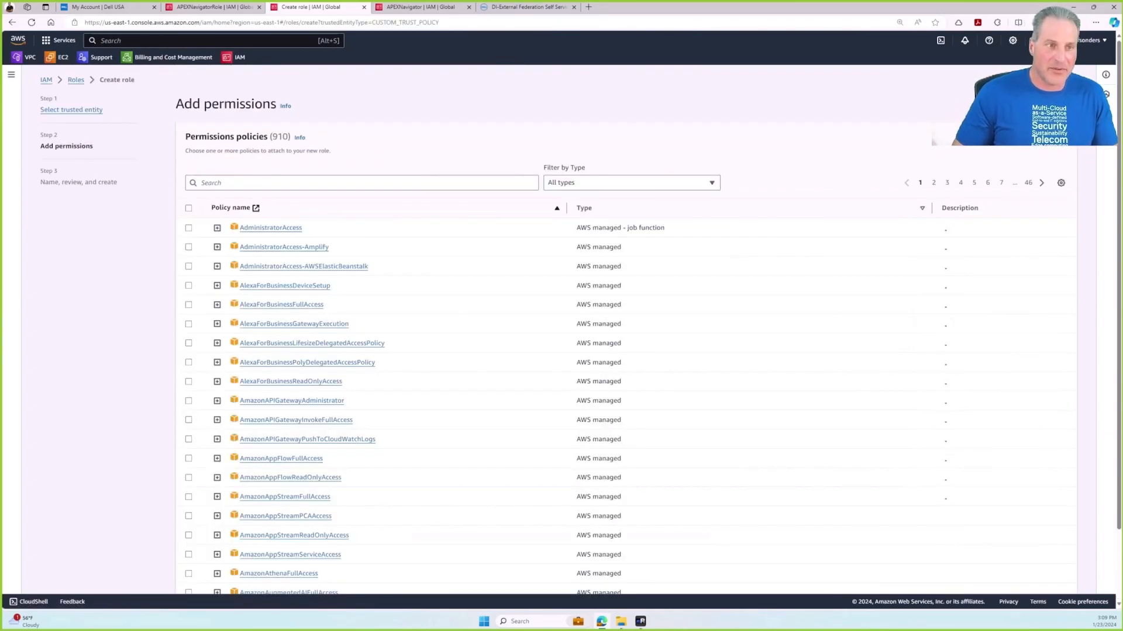
# Search the permissions policies for "apex" and attach the APEXNavigator policy to the new role
pyautogui.click(361, 183)
pyautogui.write('a')
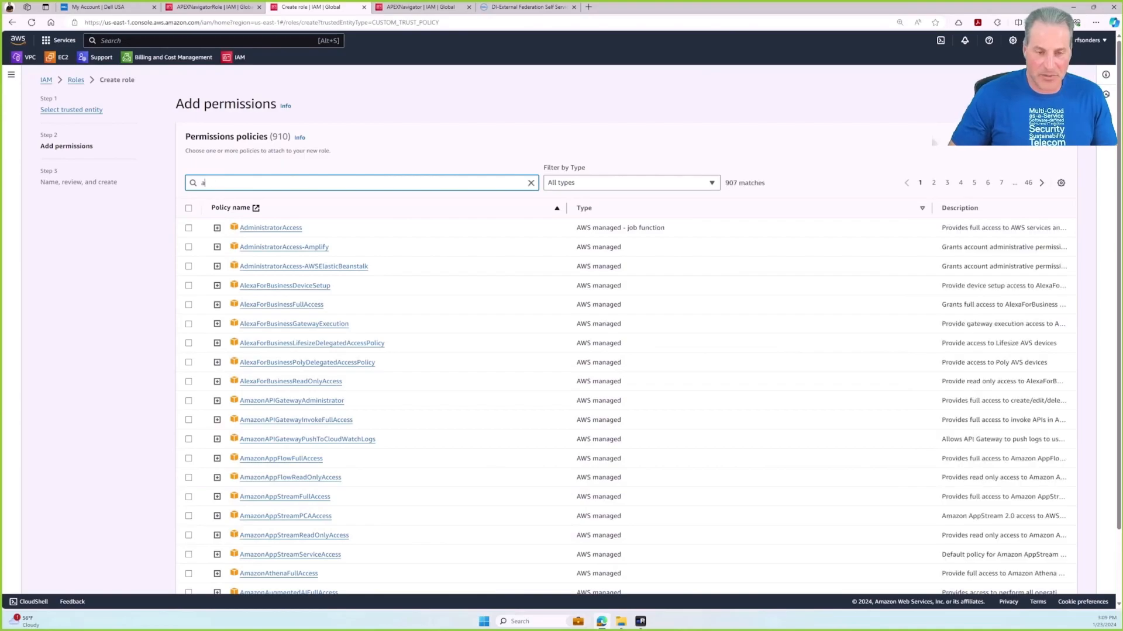
pyautogui.write('pex')
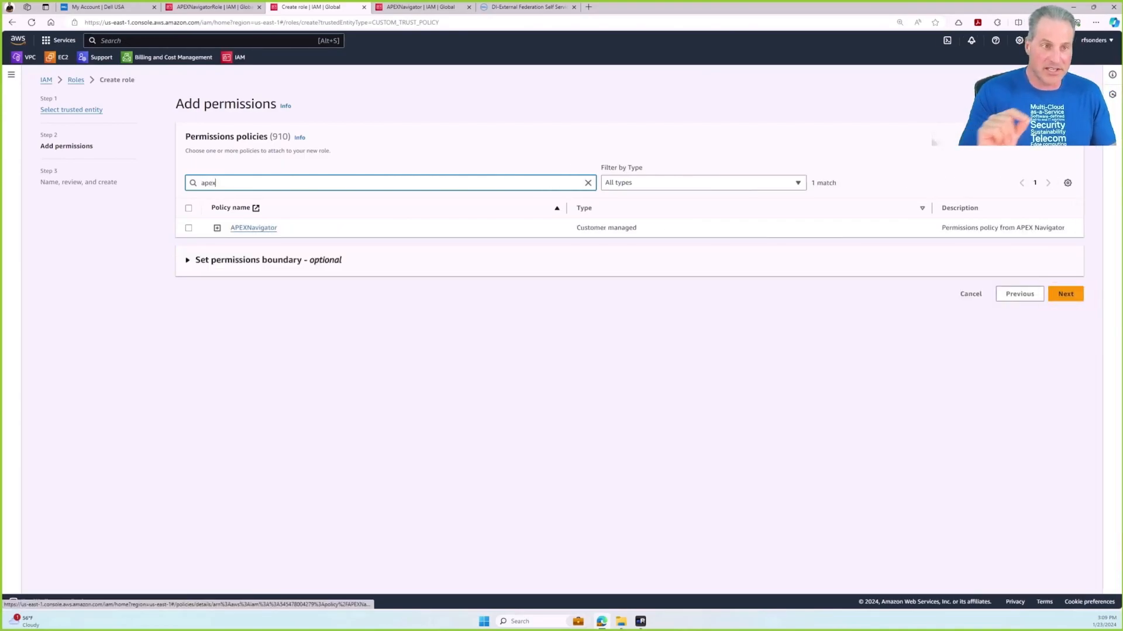
pyautogui.click(189, 228)
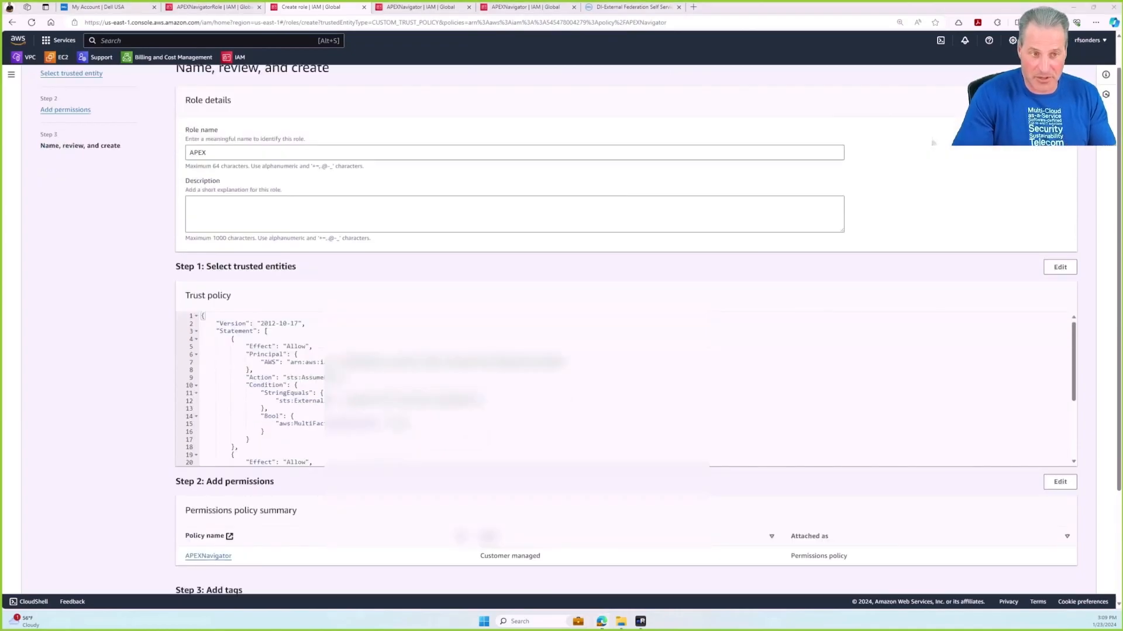
# Name the role APEXNavigator2, copy that name into its description, and create the role
pyautogui.click(207, 153)
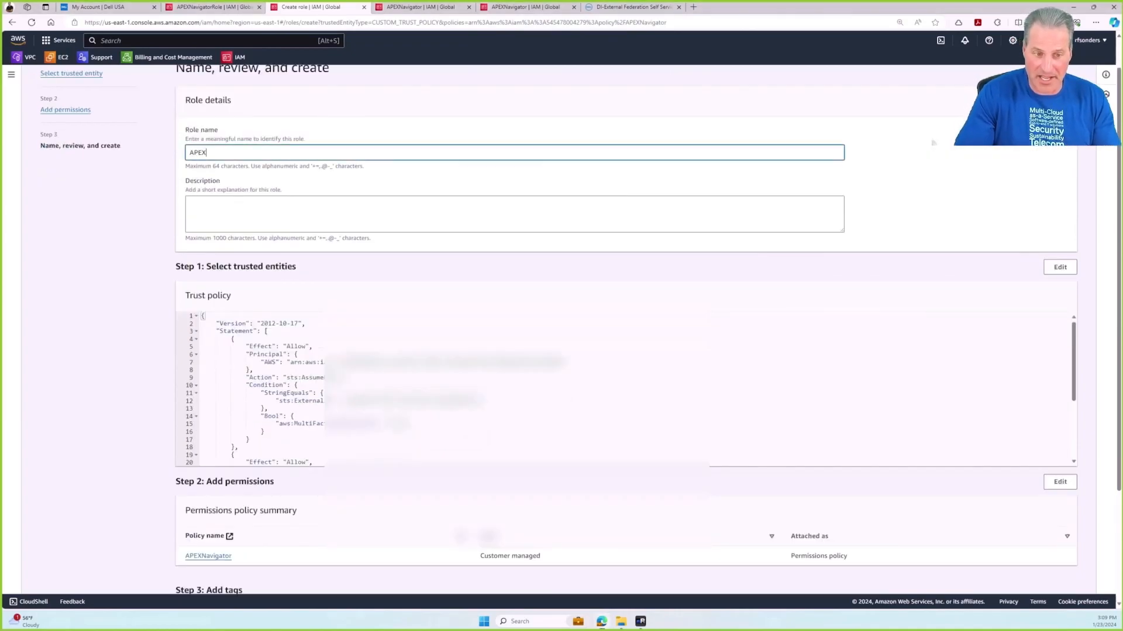
pyautogui.write('Navigator2')
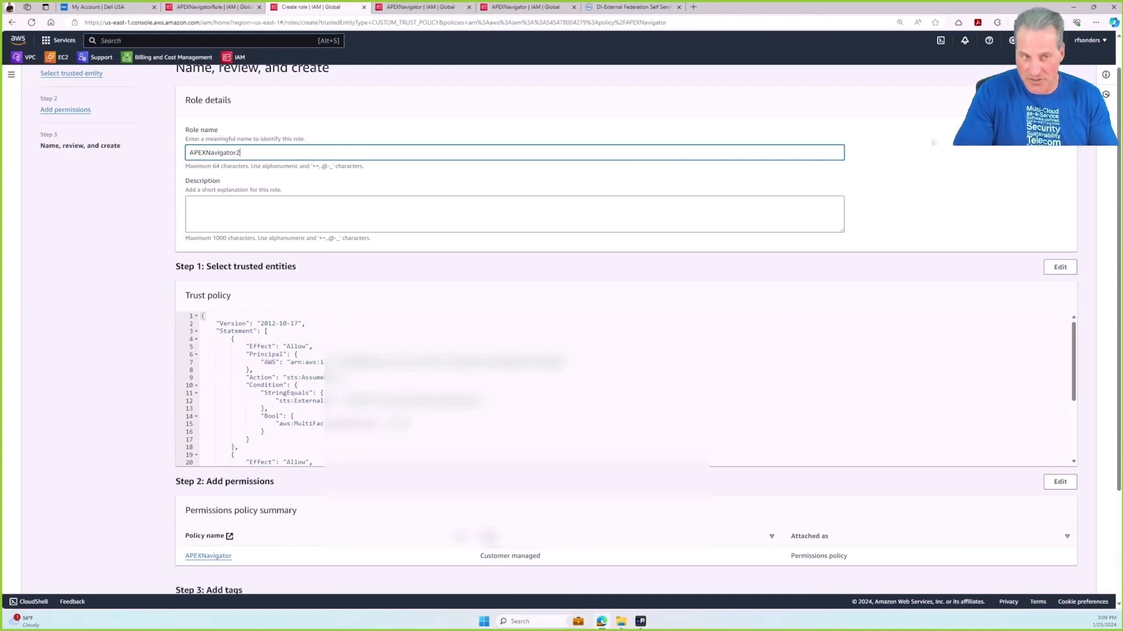
pyautogui.hotkey('ctrl', 'a')
pyautogui.hotkey('ctrl', 'c')
pyautogui.press('Tab')
pyautogui.hotkey('ctrl', 'v')
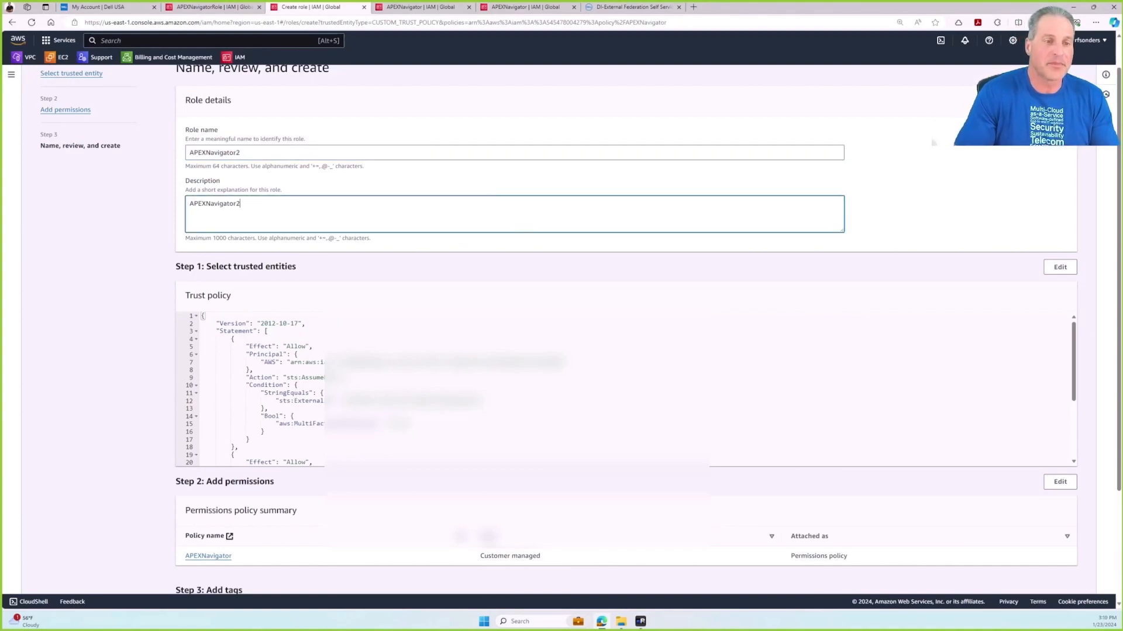
pyautogui.scroll(-5, 933, 142)
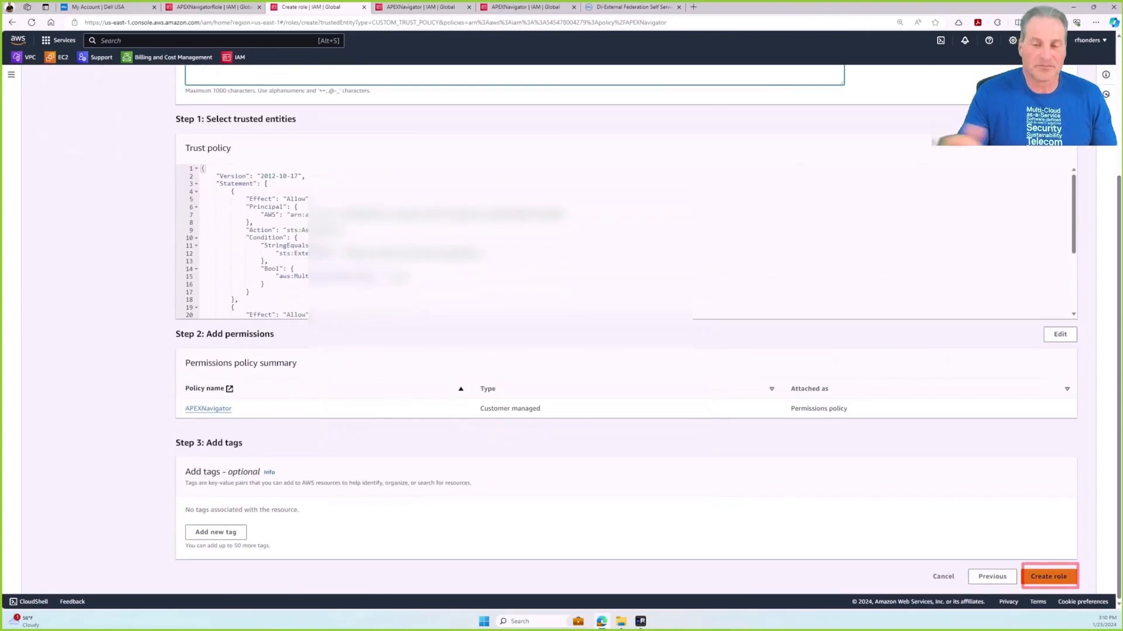
pyautogui.click(1049, 577)
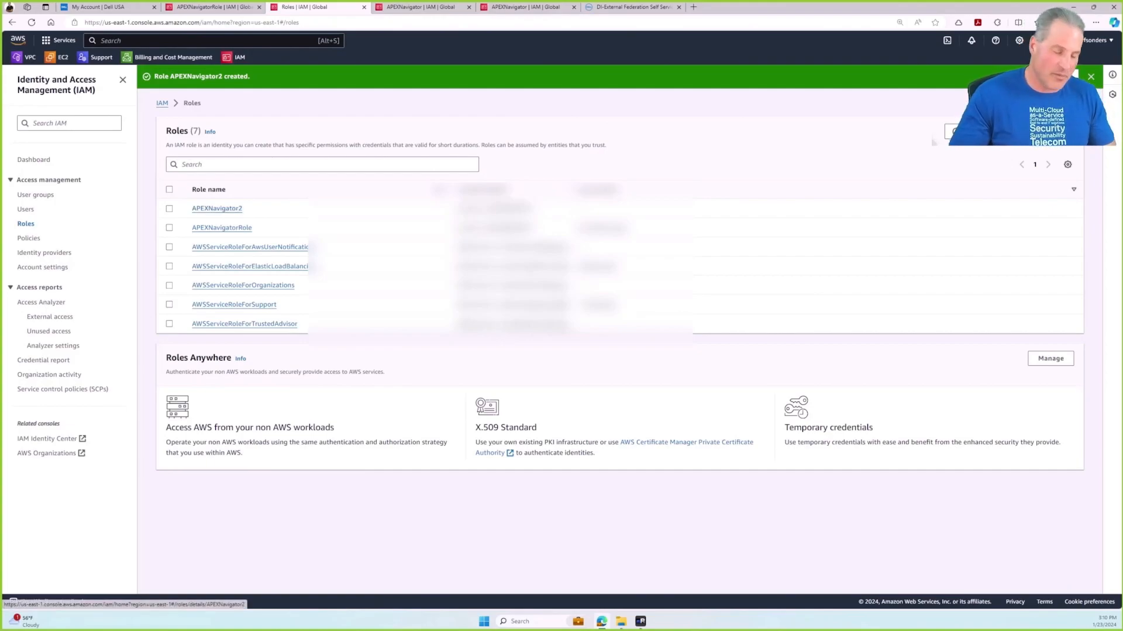
# Open the APEXNavigator2 role, copy its ARN, and paste it into the AWS account setup in Dell APEX Navigator
pyautogui.click(217, 208)
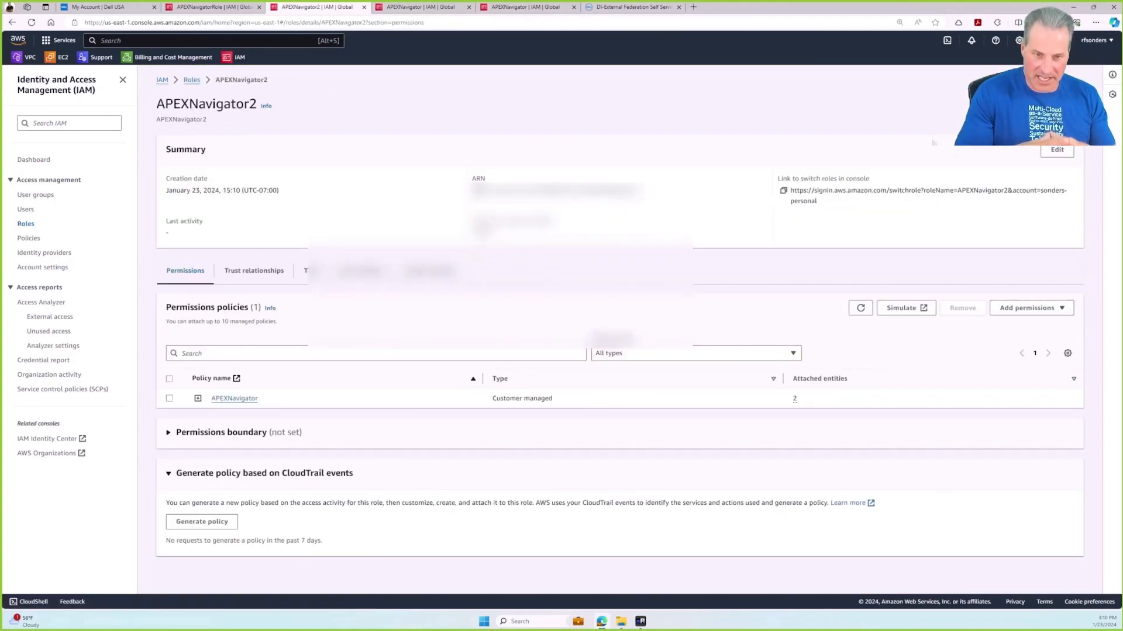
pyautogui.moveTo(640, 191); pyautogui.dragTo(484, 191)
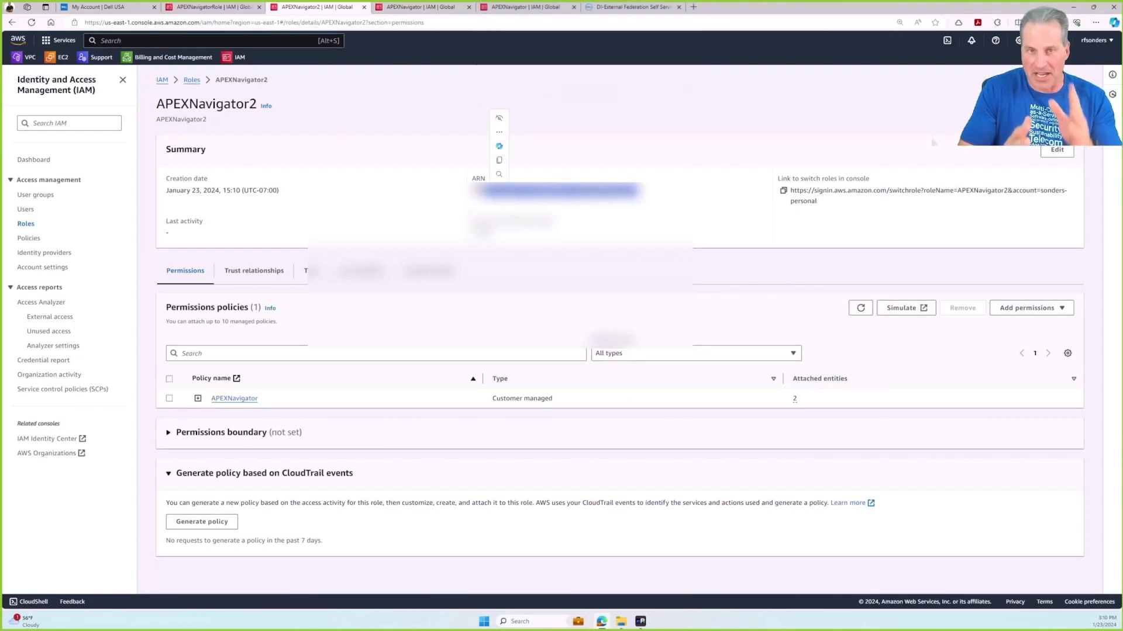
pyautogui.hotkey('ctrl', 'c')
pyautogui.click(98, 7)
pyautogui.hotkey('ctrl', 'v')
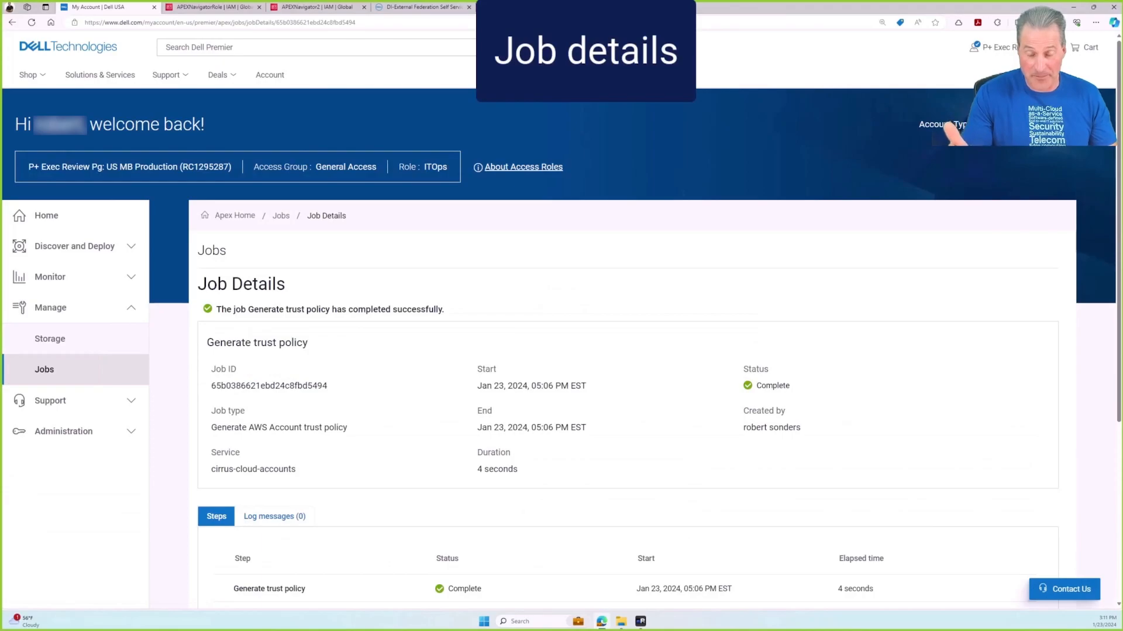
# Open the APEX Navigator audit log and filter it by the Internal function area and the Onboarding category
pyautogui.scroll(-3, 584, 350)
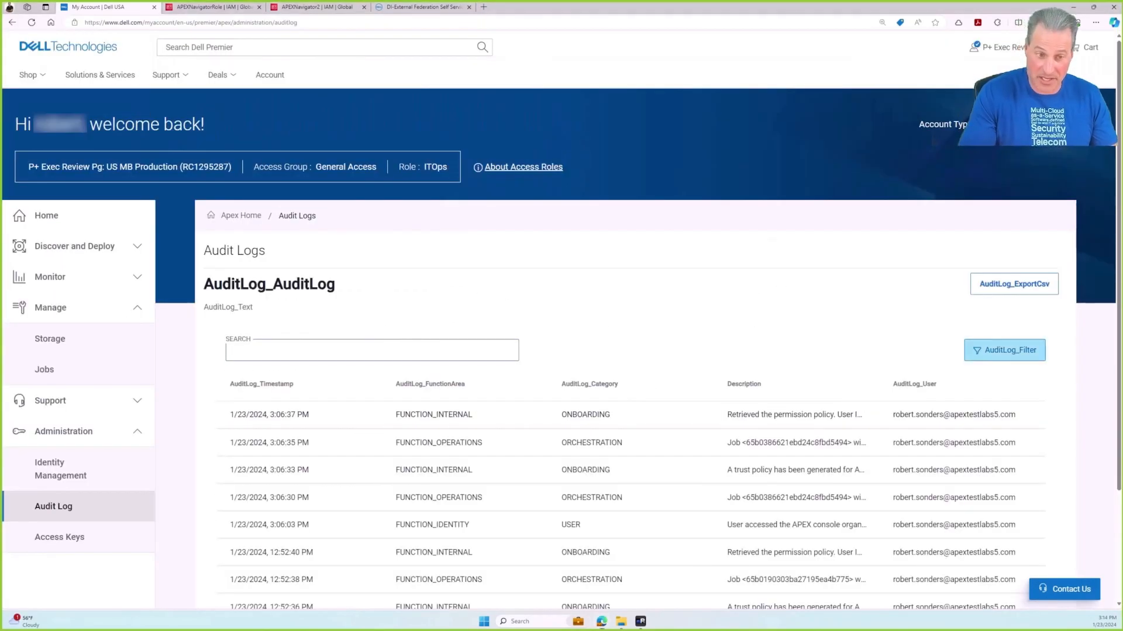
pyautogui.click(1004, 350)
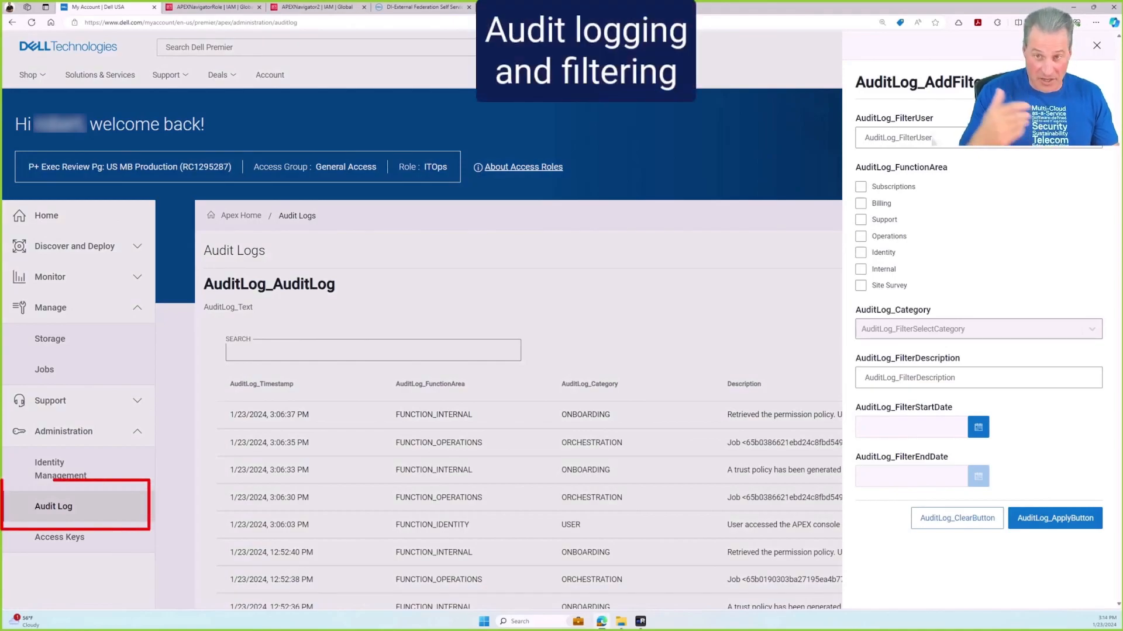
pyautogui.click(861, 269)
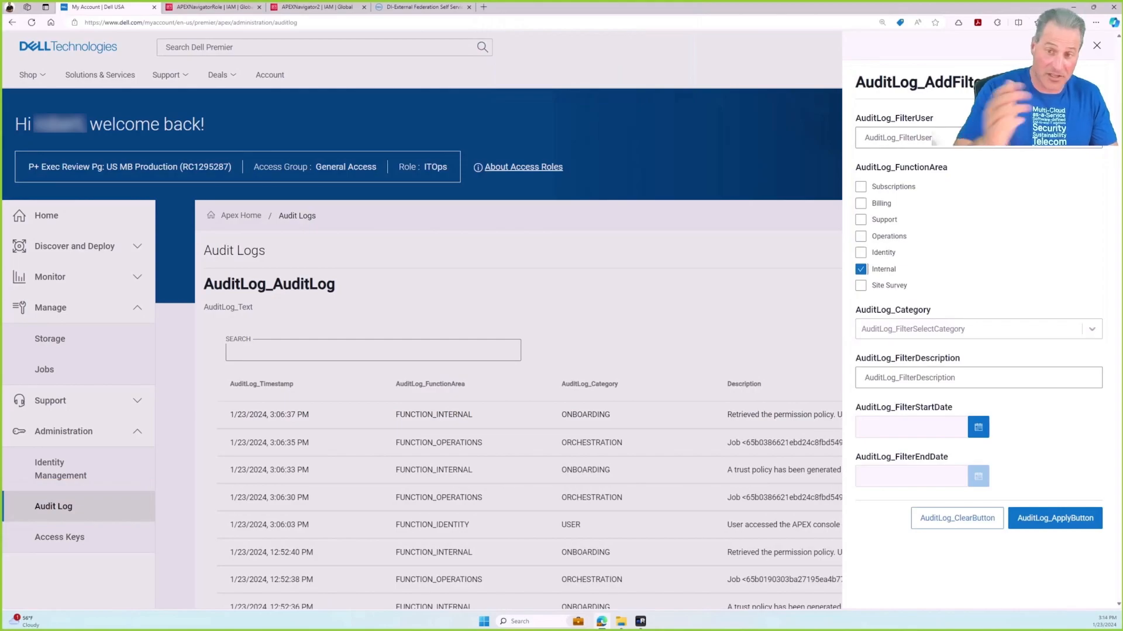
pyautogui.click(1092, 329)
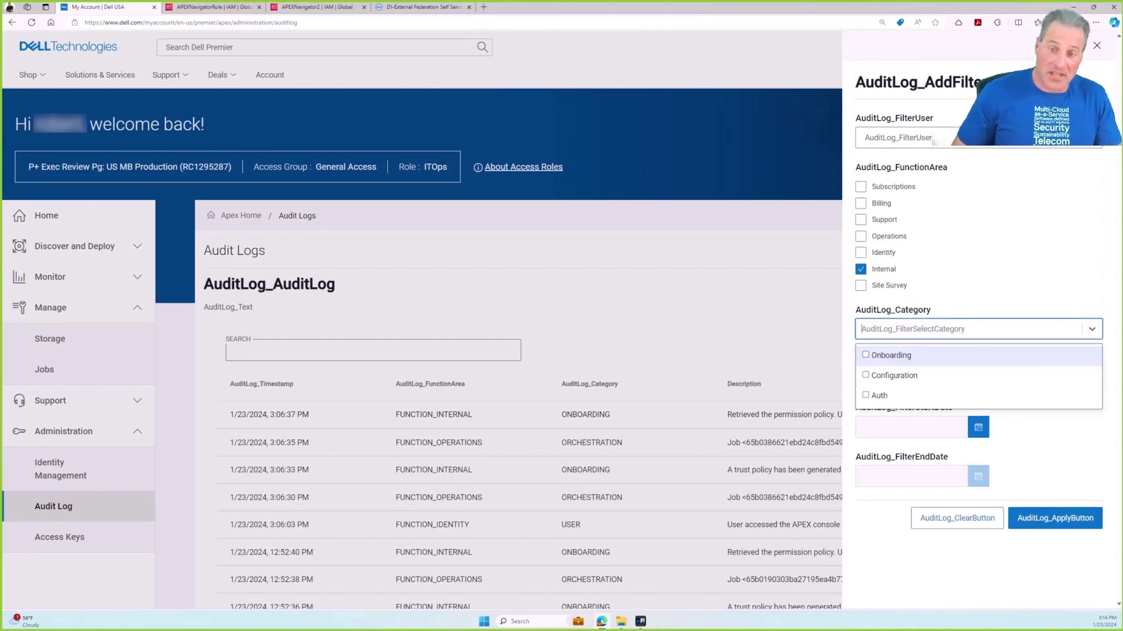
pyautogui.click(865, 355)
pyautogui.click(1040, 445)
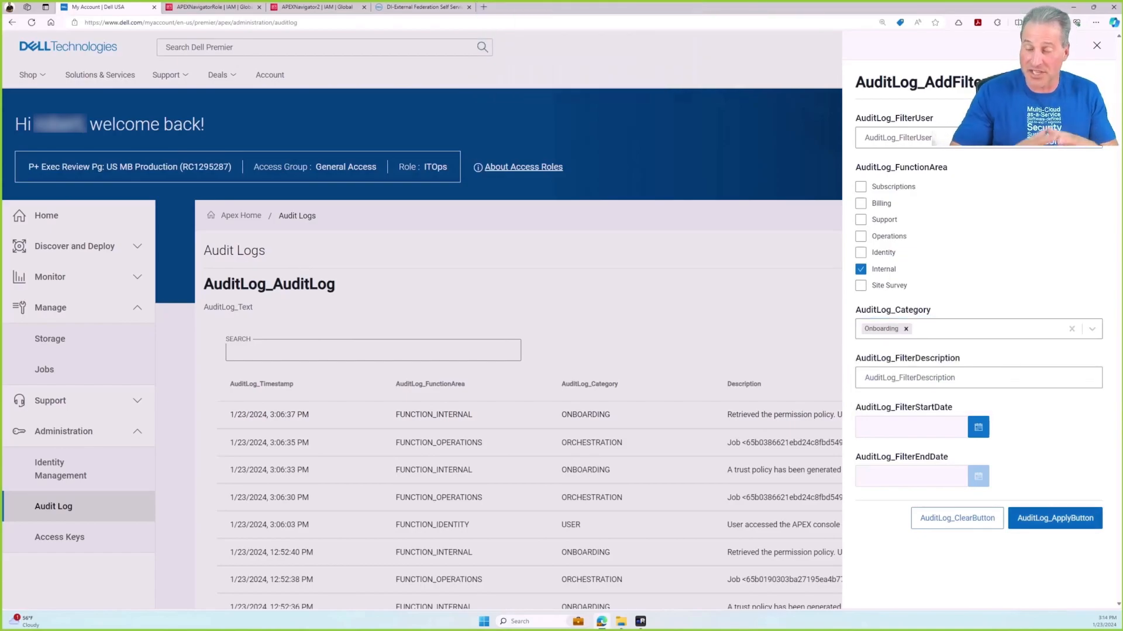
pyautogui.click(1055, 518)
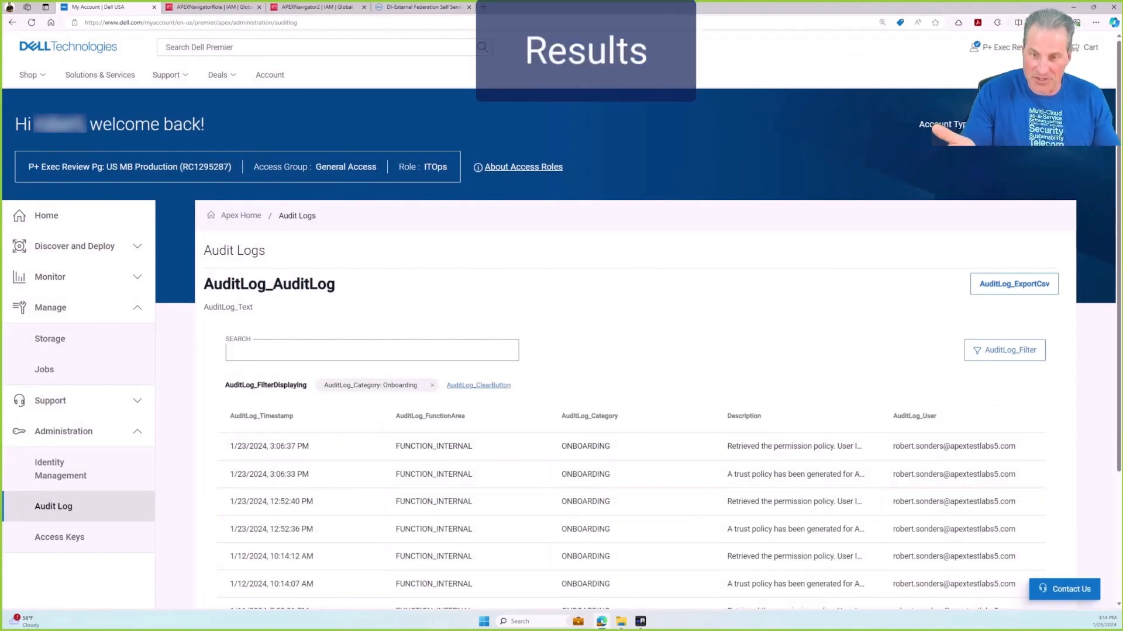
# Examine the filtered audit log entries and the session tags in the AWS CloudTrail event record
pyautogui.scroll(-1, 562, 316)
pyautogui.scroll(-2, 933, 142)
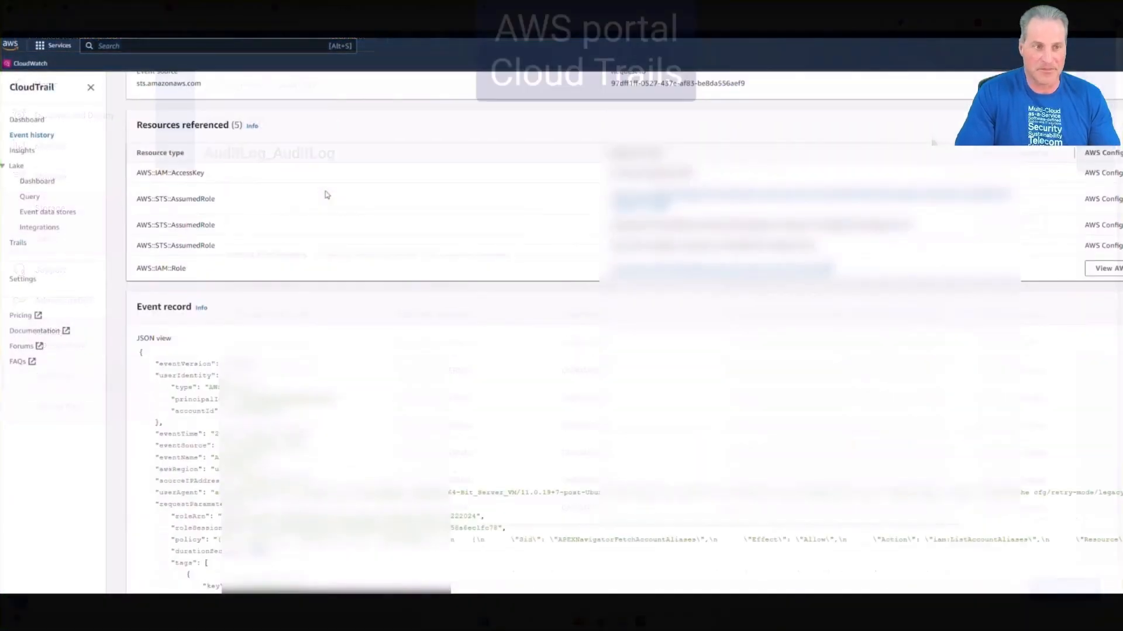
pyautogui.scroll(-5, 325, 192)
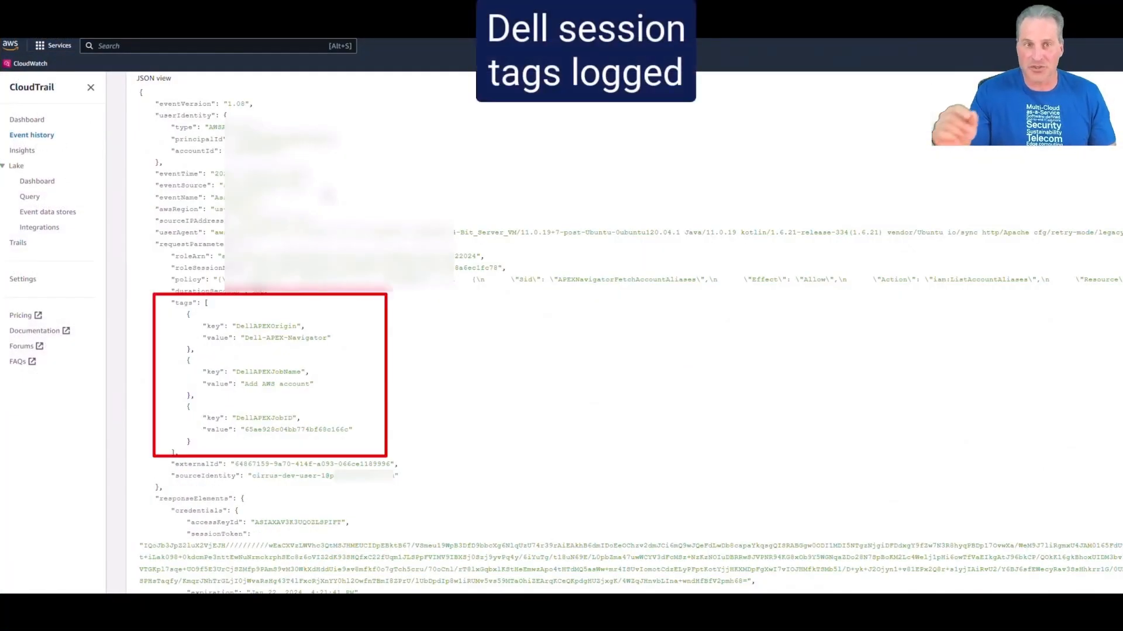